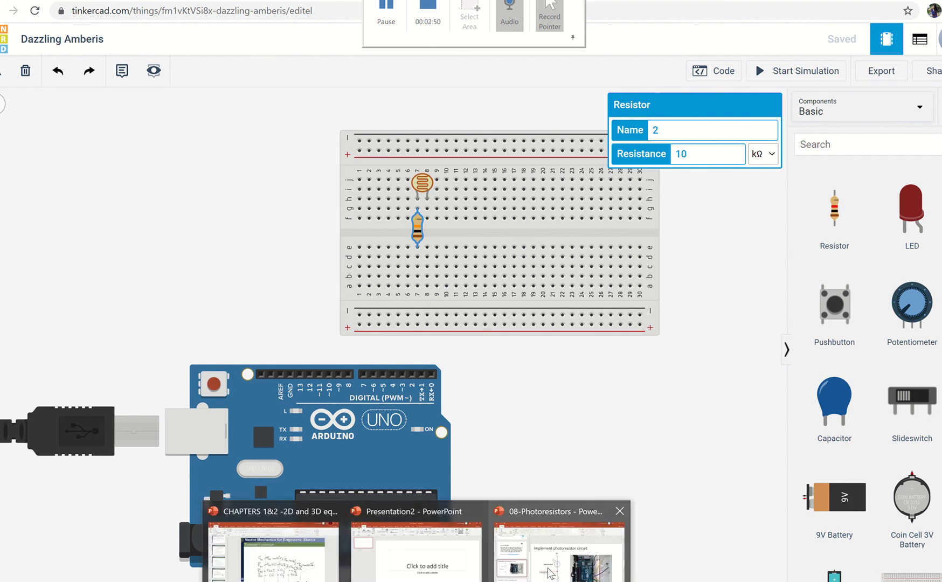
- Switch to PowerPoint to check the photoresistor circuit slide, then return to the Tinkercad circuit and deselect the resistor
left_click(549, 574)
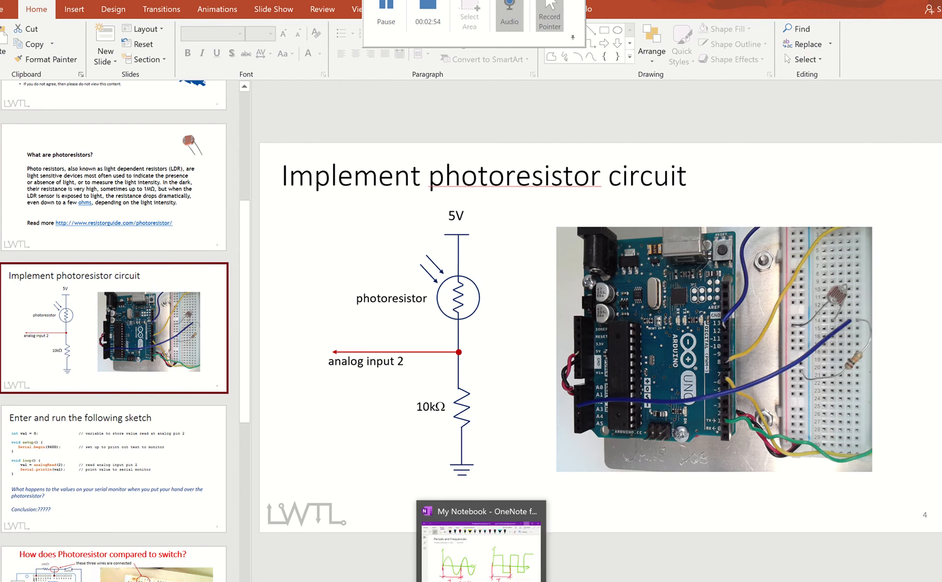
left_click(439, 539)
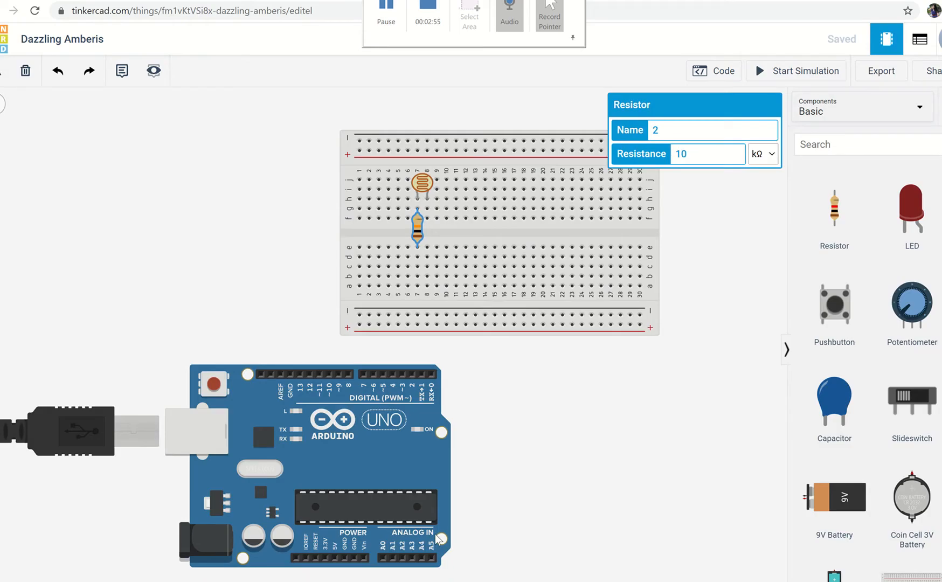
left_click(549, 466)
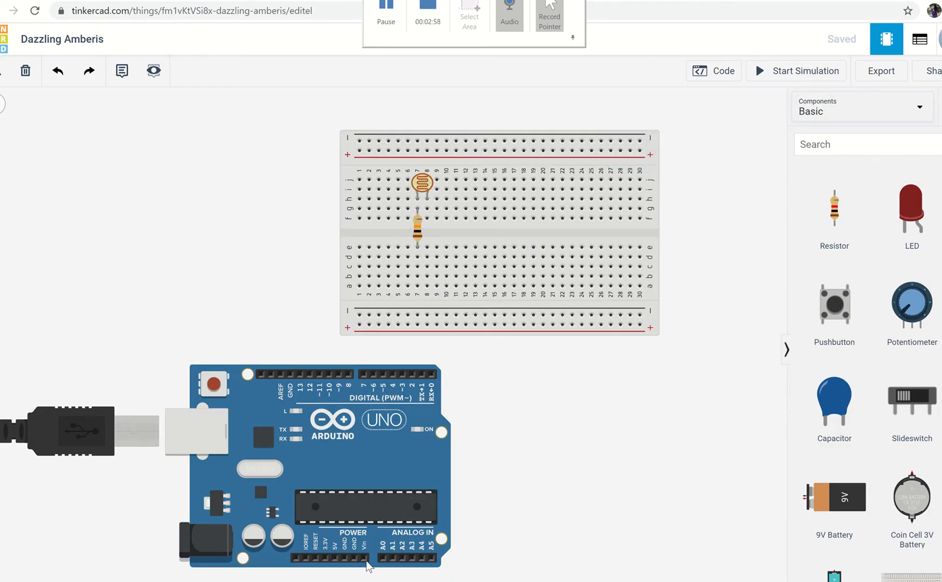
- Wire the Arduino's 5V pin to breadboard hole g8, in the photoresistor leg's column, routing it below the board
left_click(335, 558)
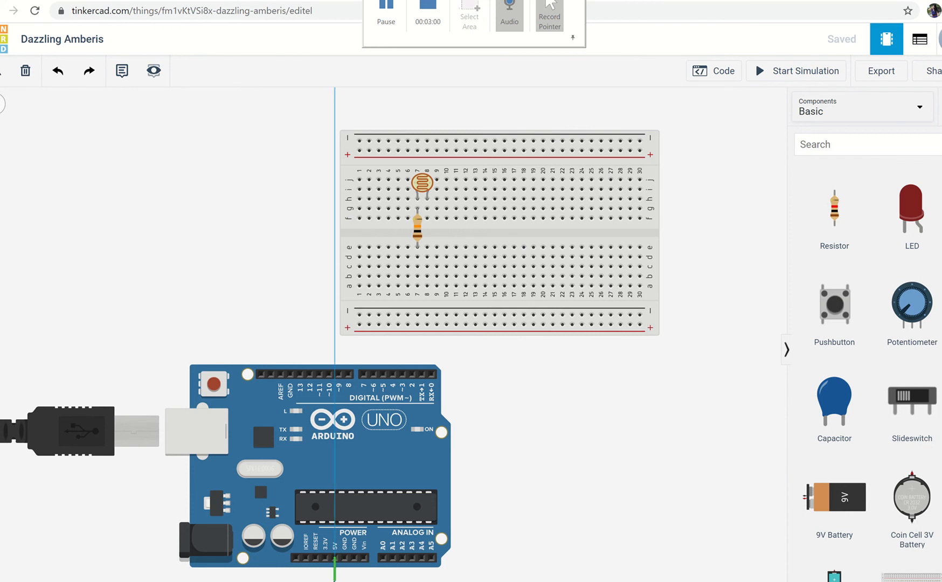
left_click(335, 578)
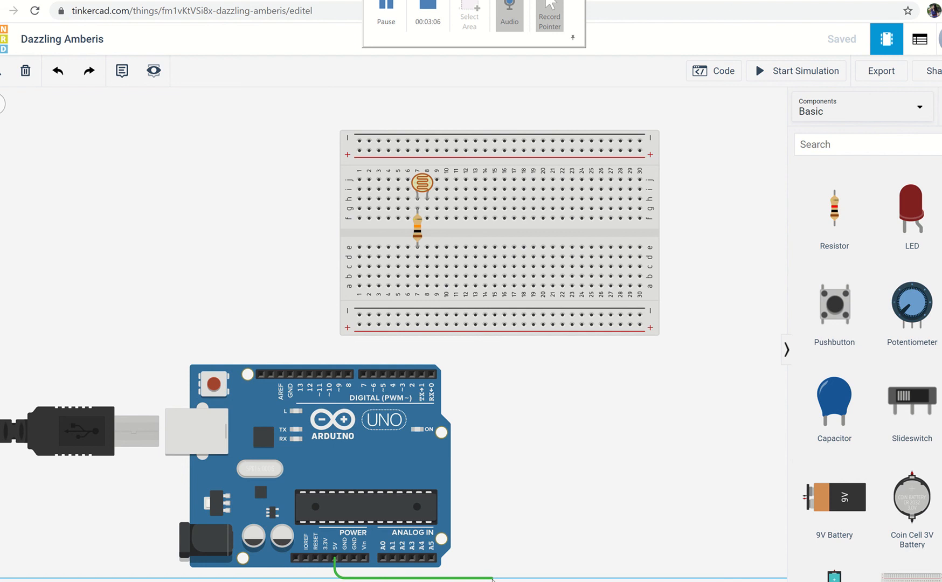
left_click(491, 577)
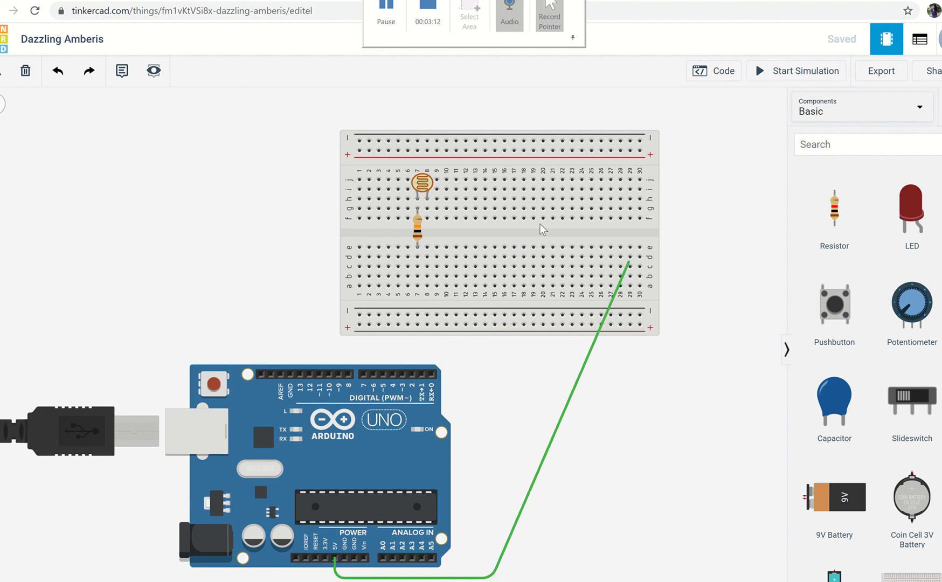
left_click(426, 209)
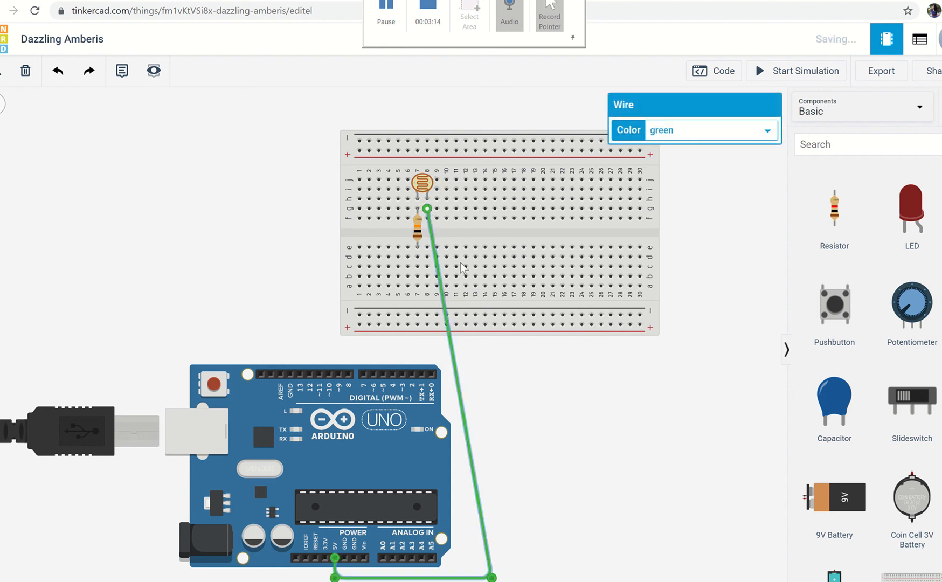
left_click(678, 470)
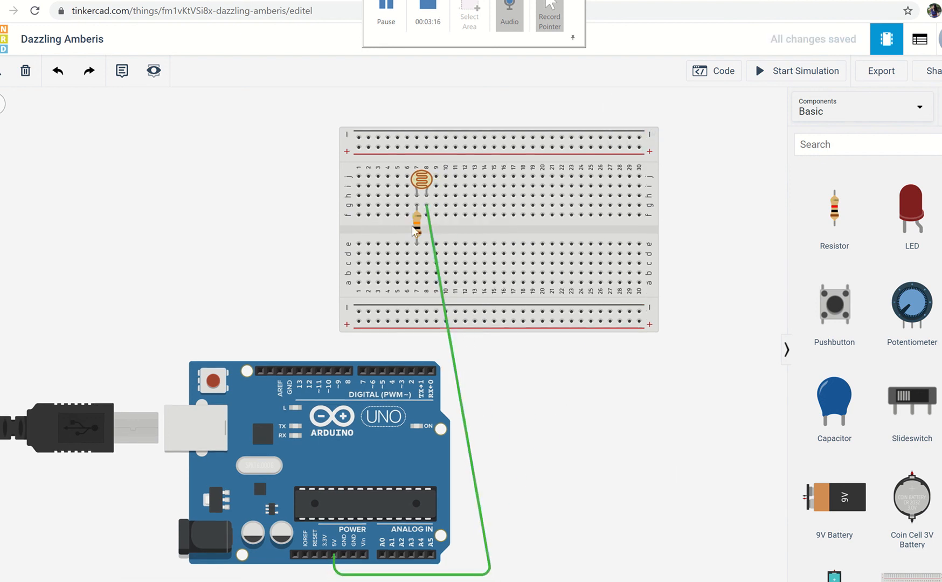
- Wire breadboard hole d7, below the resistor's lower leg, to the Arduino's GND pin beside AREF with right-angle bends
left_click(417, 256)
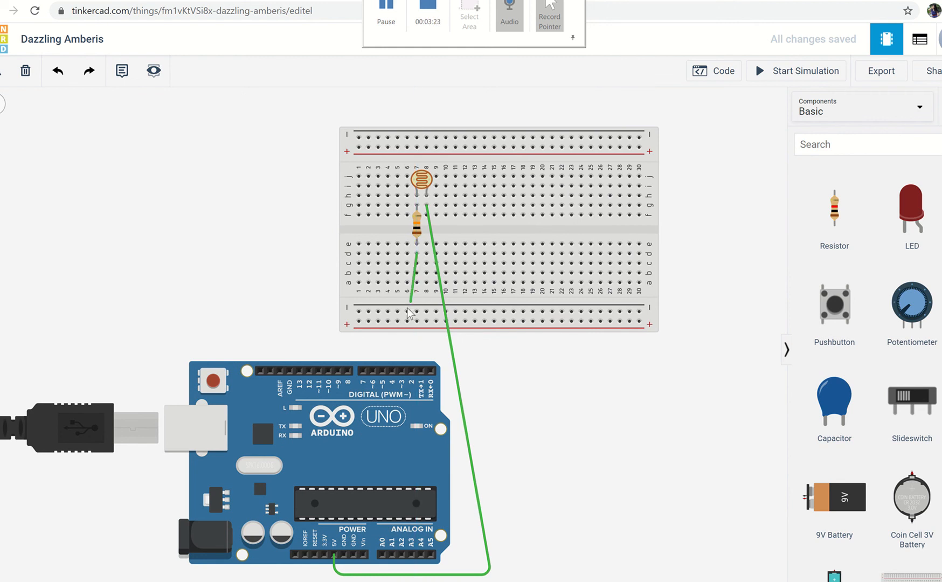
left_click(416, 344)
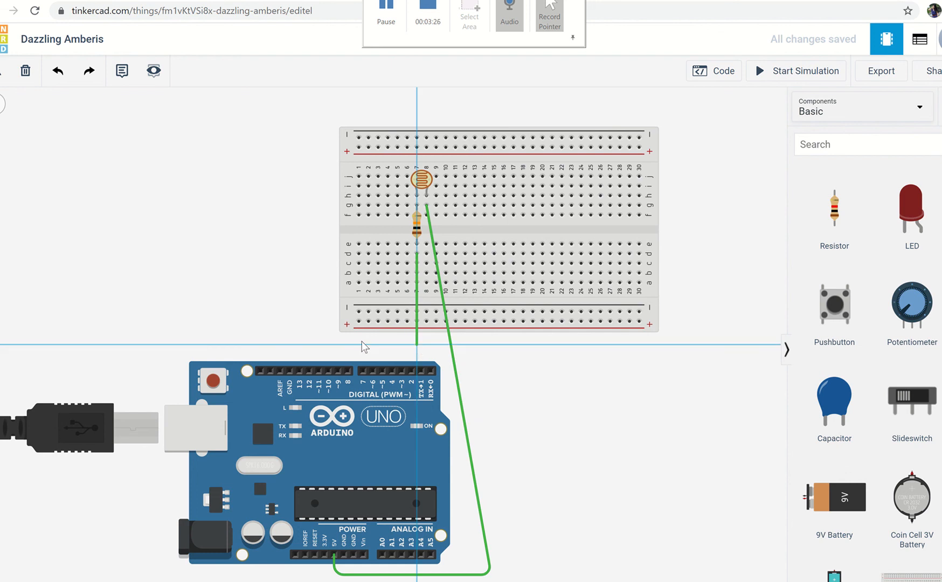
left_click(291, 343)
left_click(290, 371)
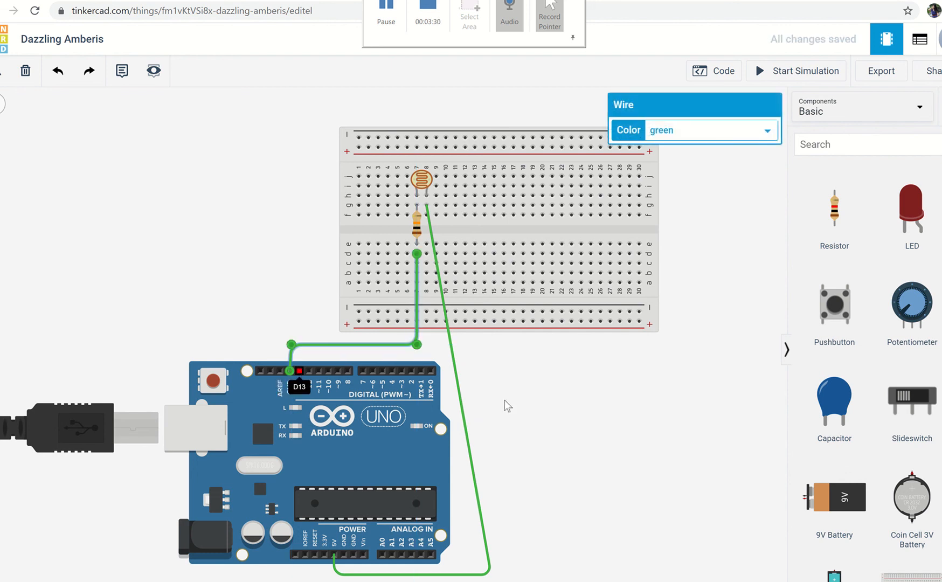
left_click(625, 404)
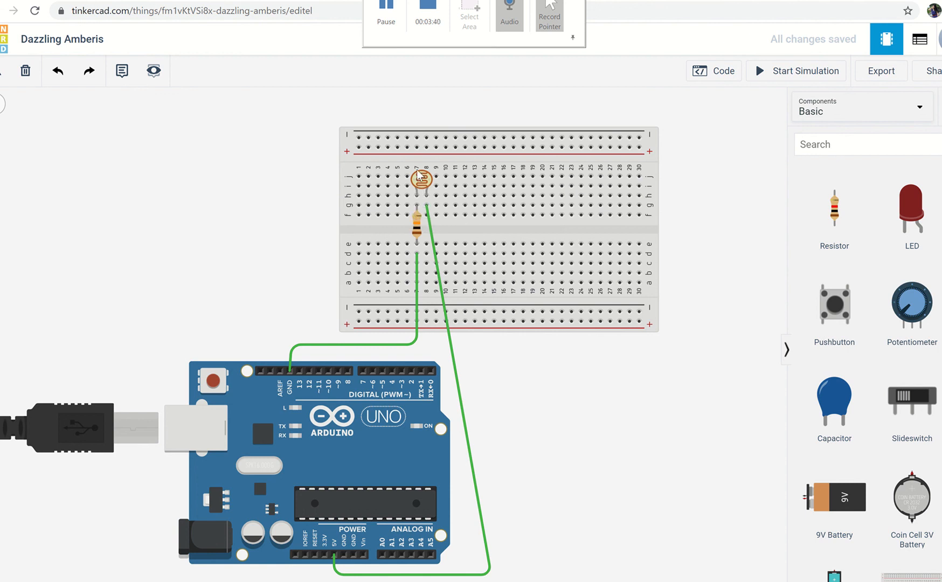
- Wire the photoresistor-resistor junction in column 7 to the Arduino's analog pin A2, routing it around the board's USB side
left_click(417, 205)
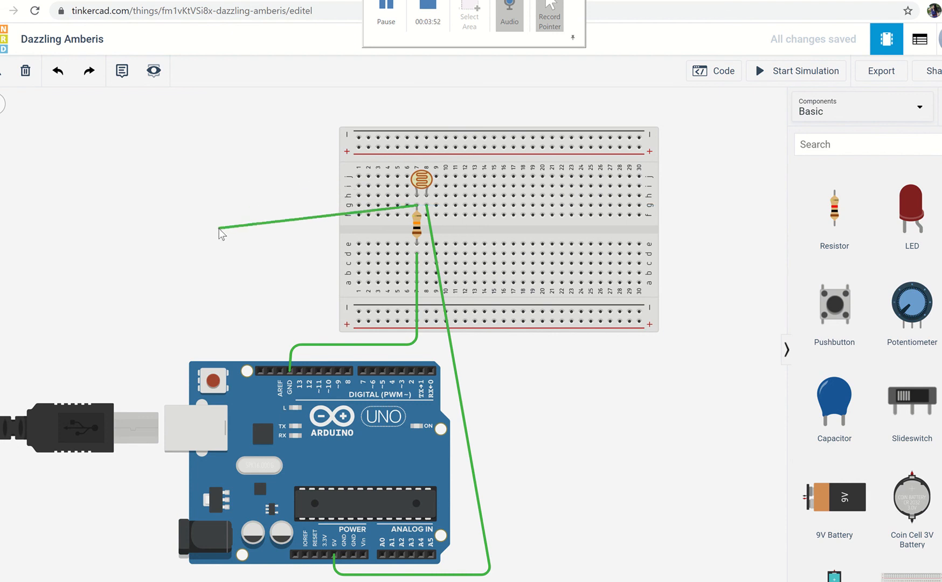
left_click(170, 203)
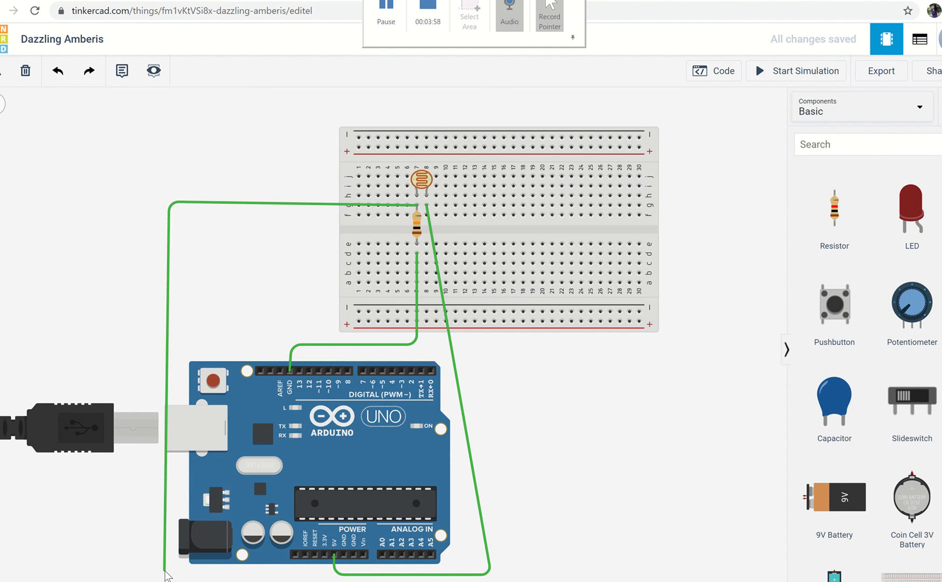
left_click(165, 569)
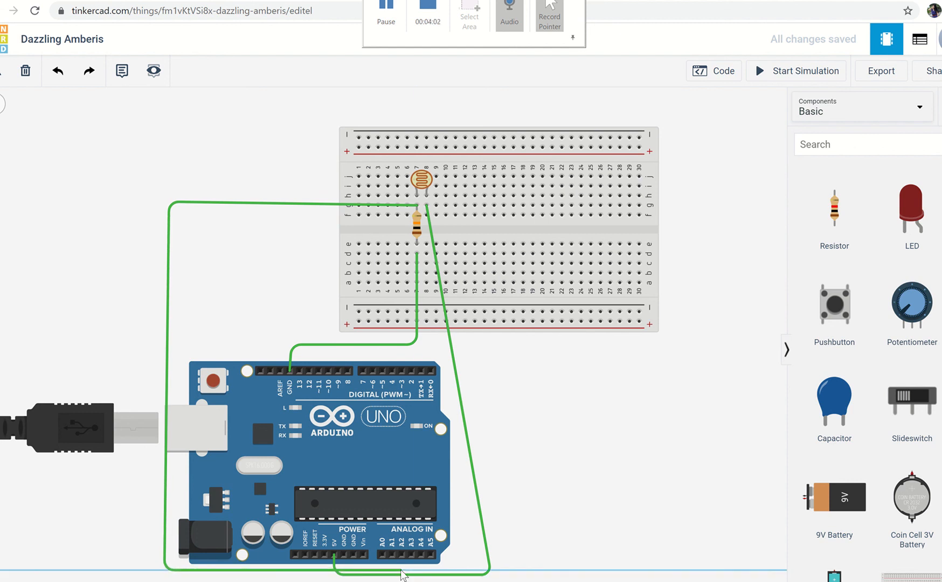
left_click(401, 555)
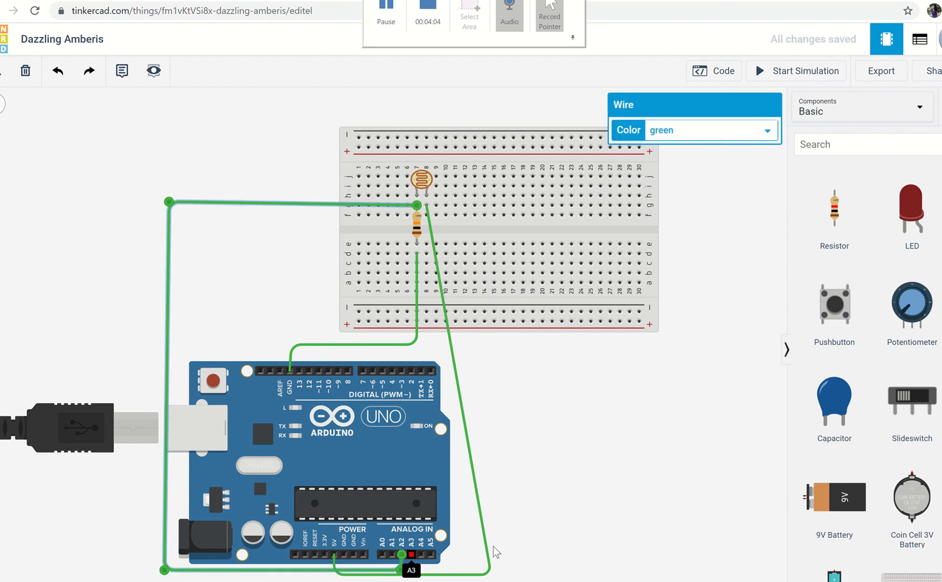
left_click(590, 483)
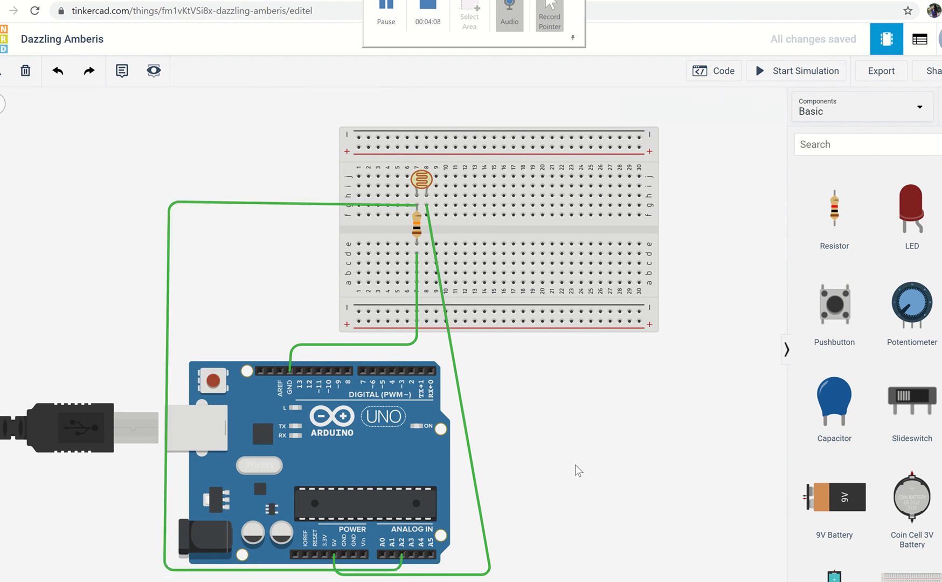
- Show the Arduino code, check analog pin A2 against it, and start the simulation
left_click(720, 79)
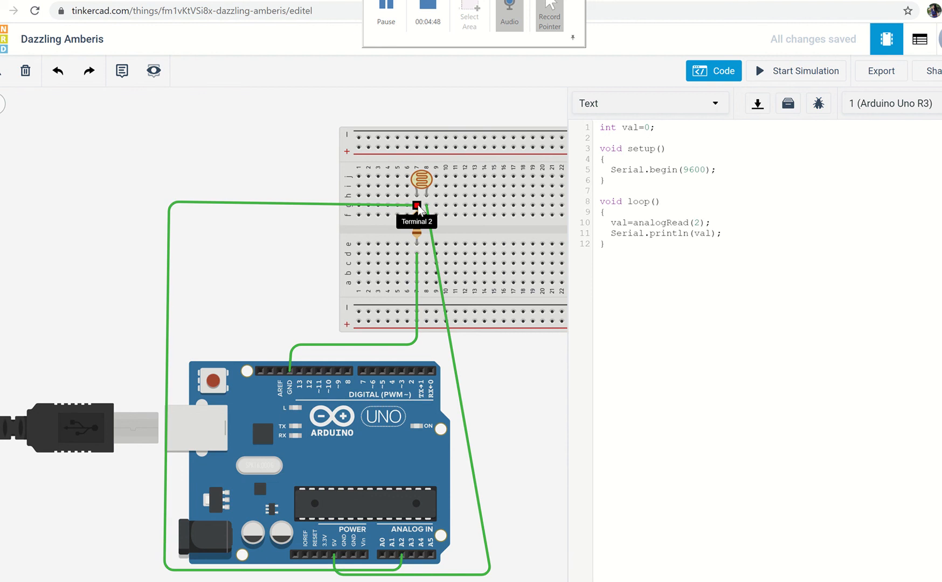
left_click(402, 555)
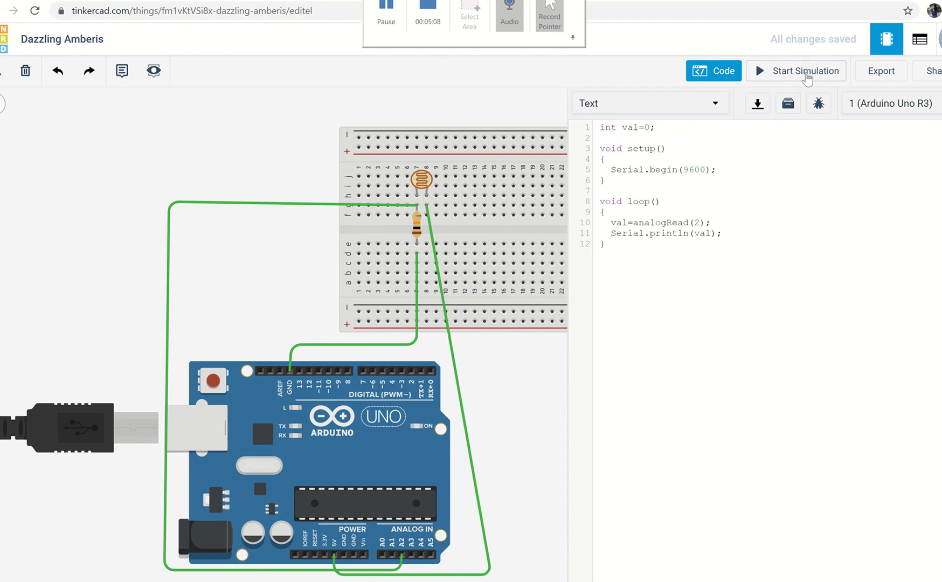
left_click(807, 76)
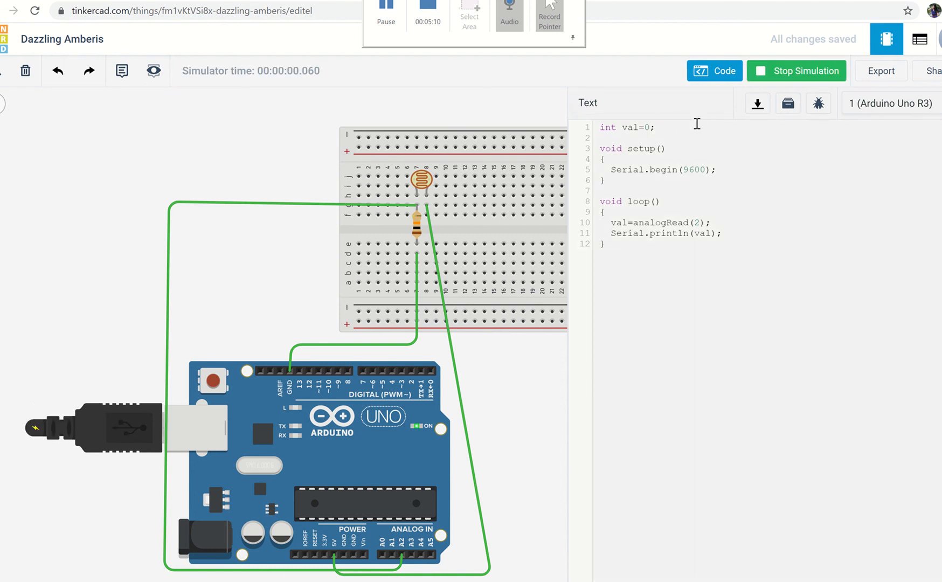
- Restart the simulation and open the Serial Monitor below the Arduino code
left_click(710, 75)
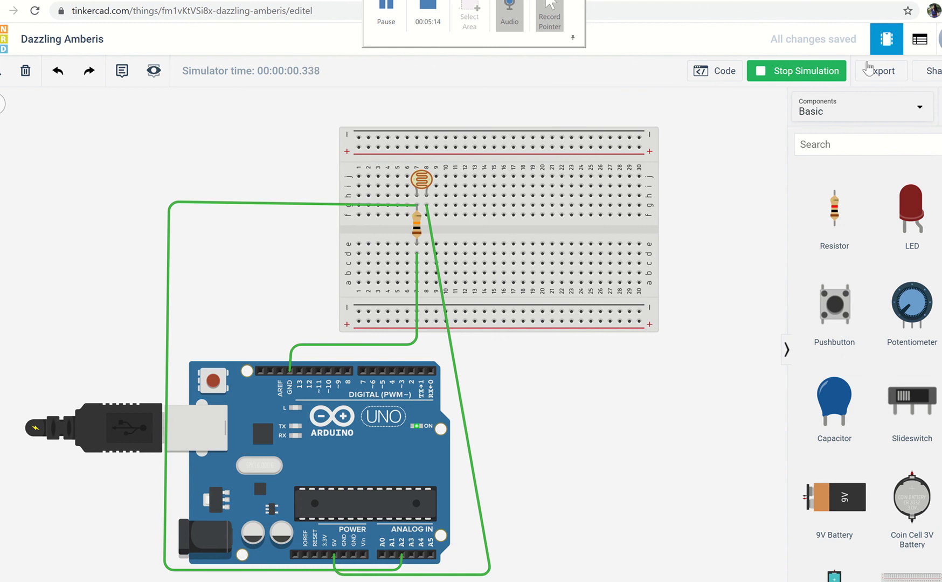
left_click(805, 75)
left_click(806, 75)
left_click(721, 76)
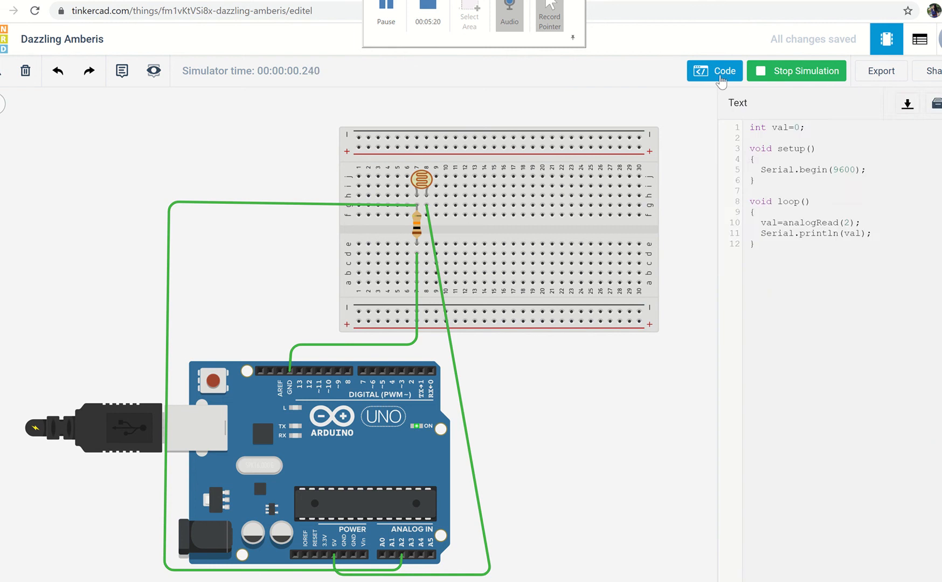
left_click(610, 578)
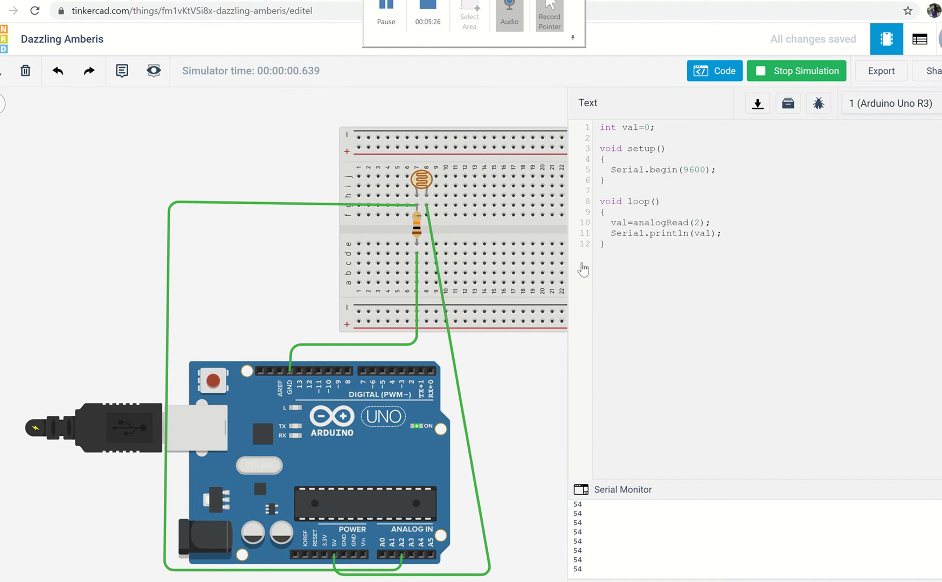
- Raise the photoresistor's light level to about one third and check the circuit slide in PowerPoint before returning to Tinkercad
left_click(423, 183)
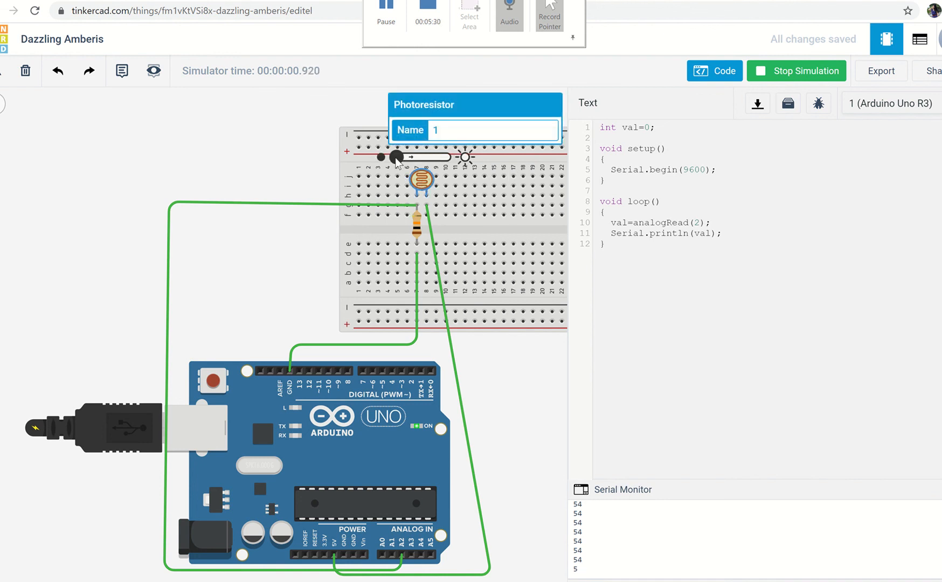
mouse_move(396, 159)
left_mouse_down()
mouse_move(446, 161)
mouse_move(399, 159)
mouse_move(438, 161)
mouse_move(413, 161)
left_mouse_up()
left_click_drag(414, 159, 413, 160)
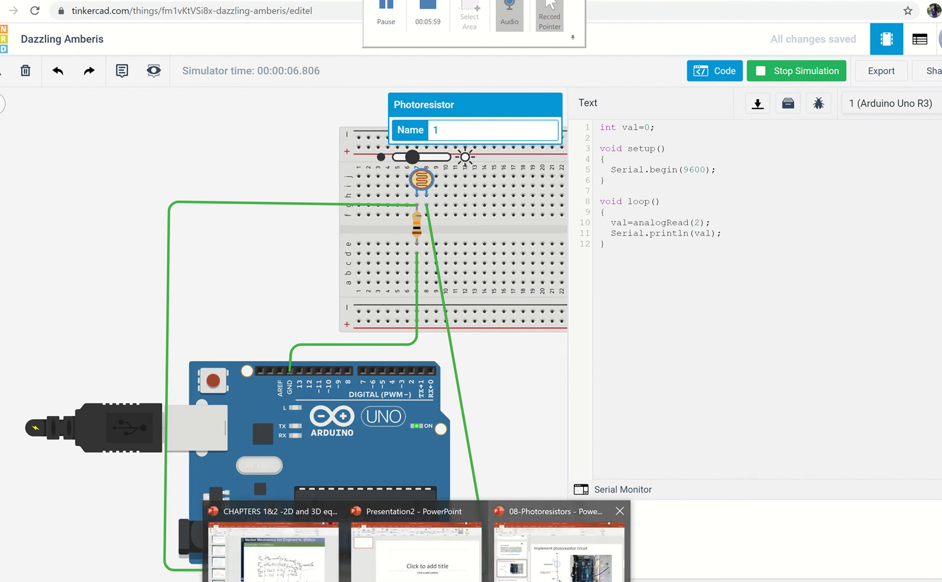
left_click(559, 544)
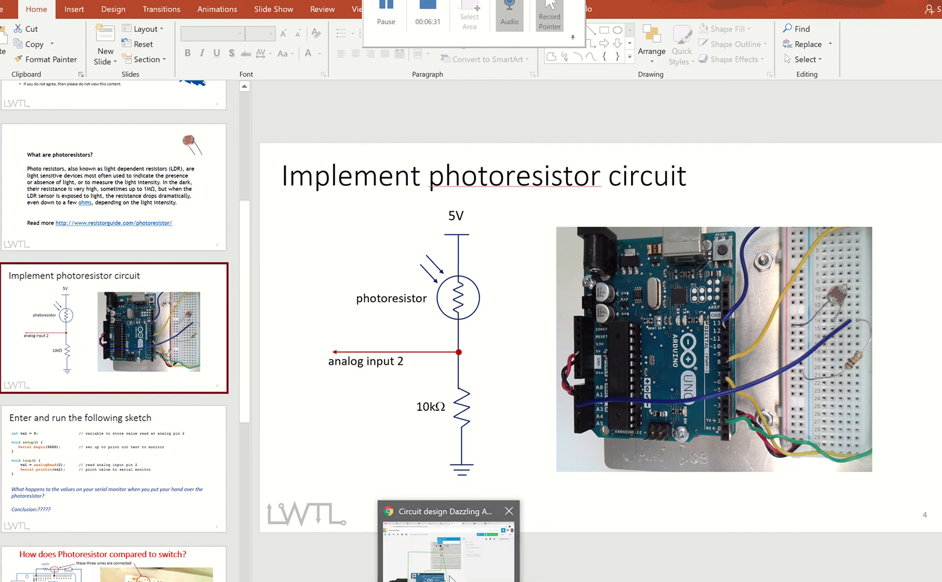
left_click(452, 579)
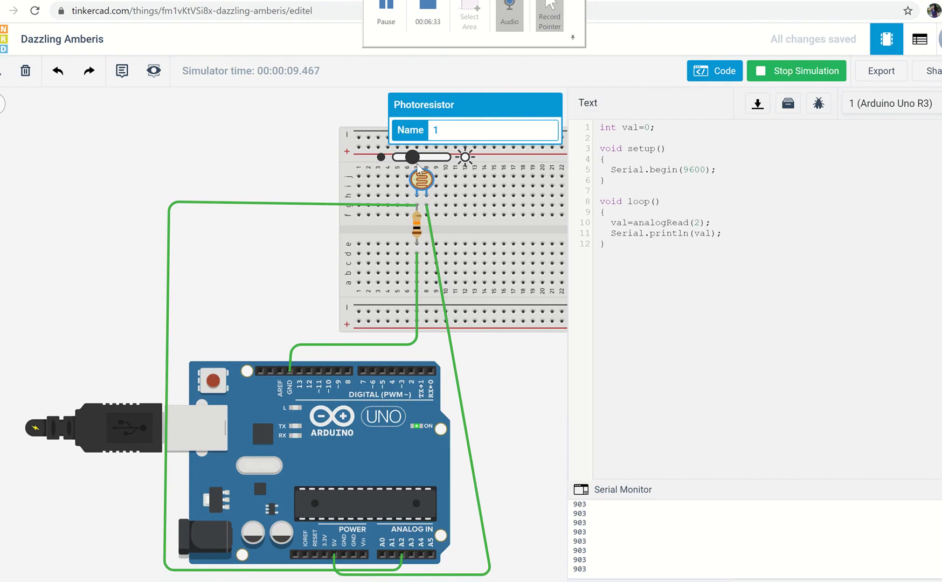
- Vary the photoresistor's light level, lowering it slightly, raising it to maximum, and bringing it back to about three quarters
left_click_drag(415, 162, 409, 160)
left_click_drag(411, 159, 407, 159)
left_click_drag(409, 156, 453, 162)
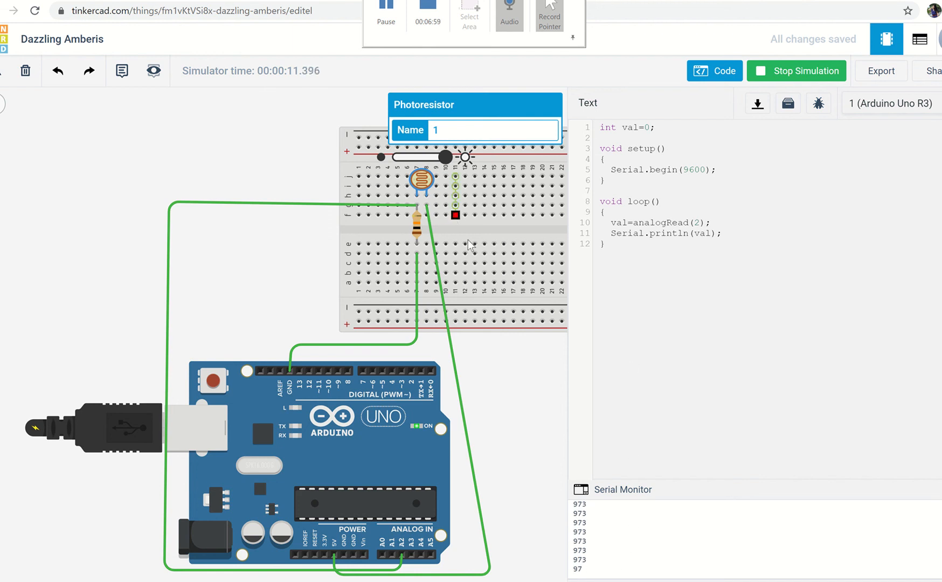
left_click_drag(446, 157, 433, 157)
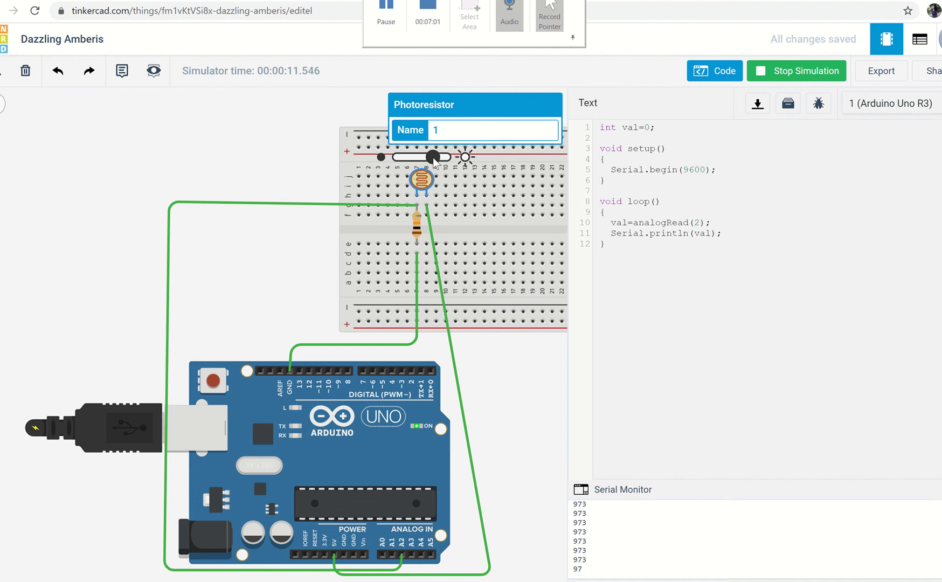